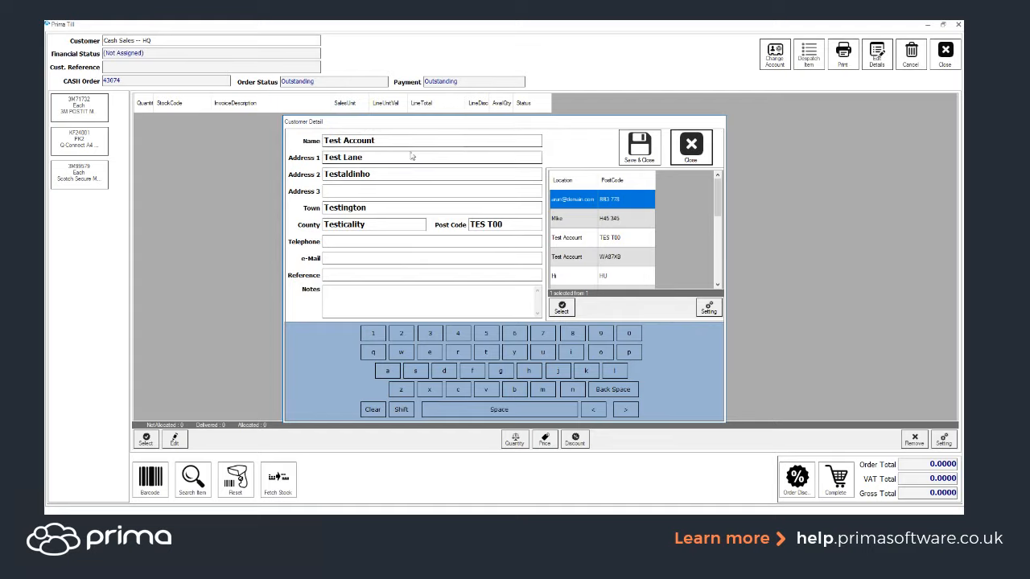
# Replace the name in the customer details with the customer's full name
pyautogui.moveTo(409, 144); pyautogui.dragTo(243, 166)
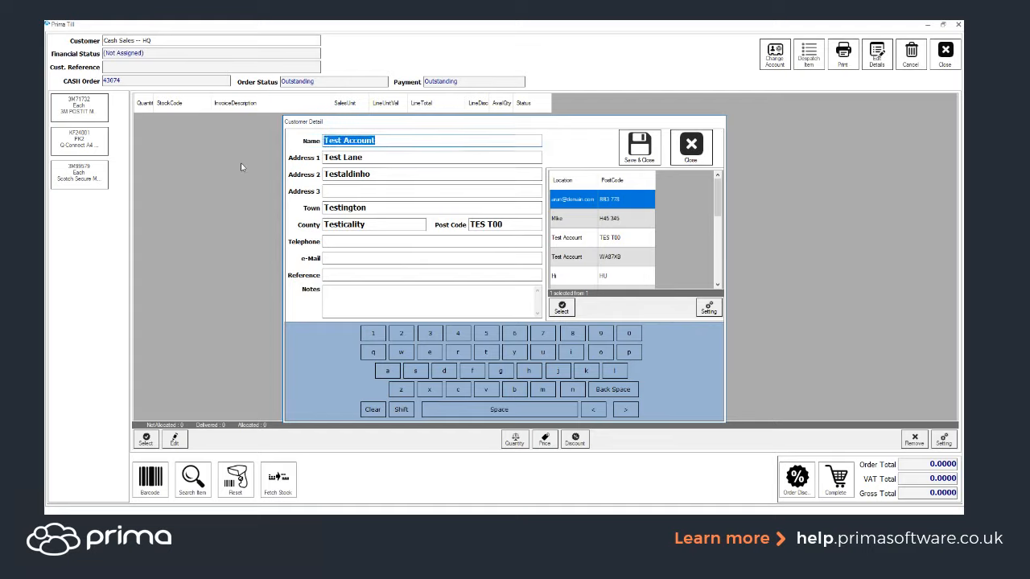
pyautogui.write('Mike')
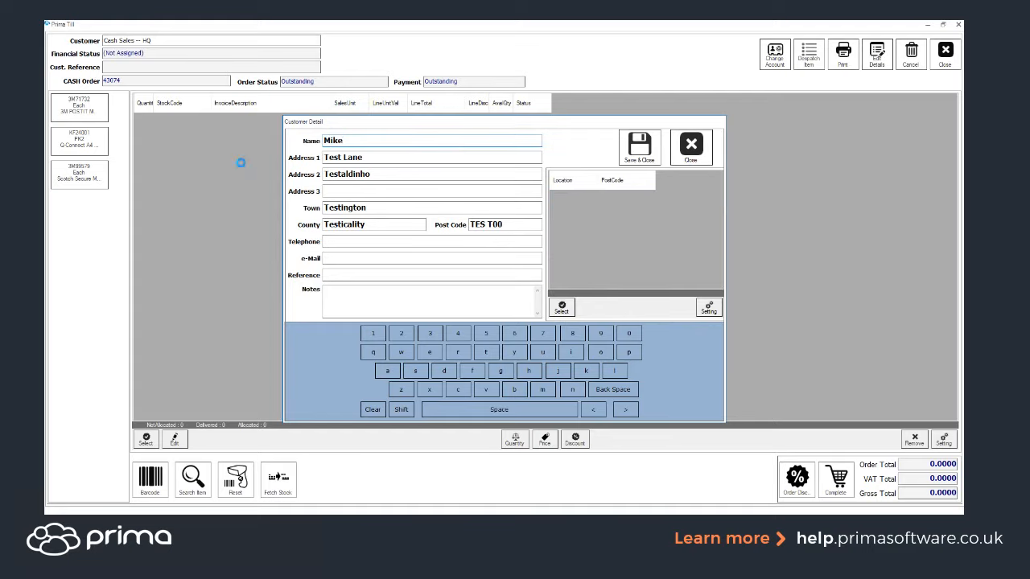
pyautogui.write(' SMith')
pyautogui.press('BackSpace')
pyautogui.press('BackSpace')
pyautogui.press('BackSpace')
pyautogui.press('BackSpace')
pyautogui.write('mith')
# Replace the customer's first two address lines, town and post code, and save the customer details
pyautogui.press('Tab')
pyautogui.write('test road')
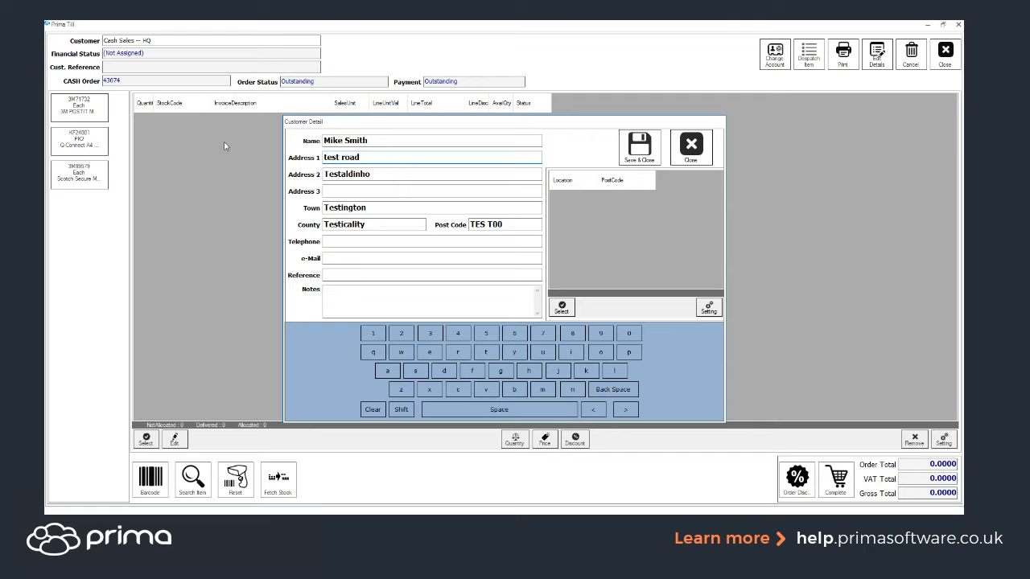
pyautogui.click(411, 174)
pyautogui.write('uhdpidfuv')
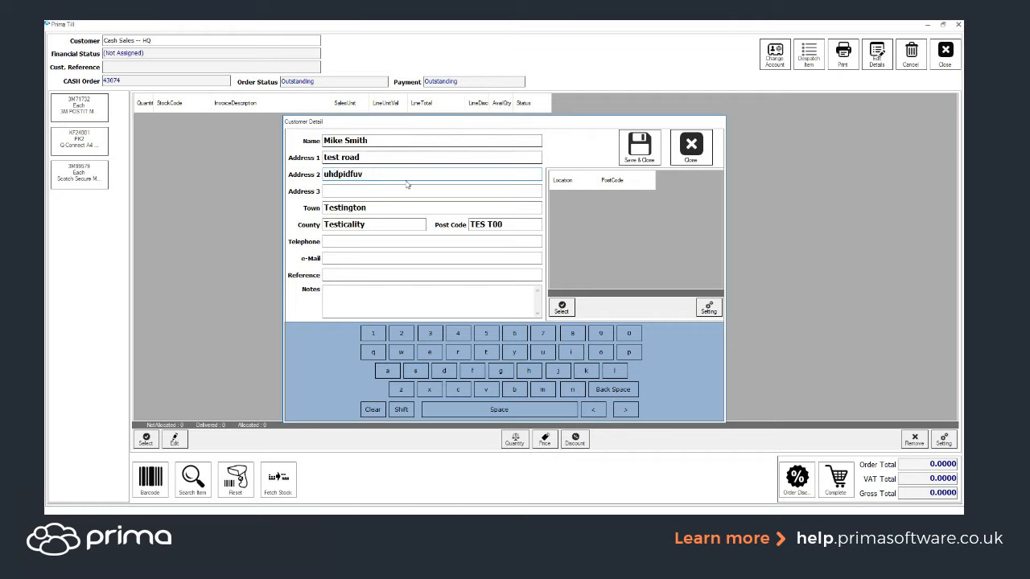
pyautogui.click(446, 207)
pyautogui.write('fdfd')
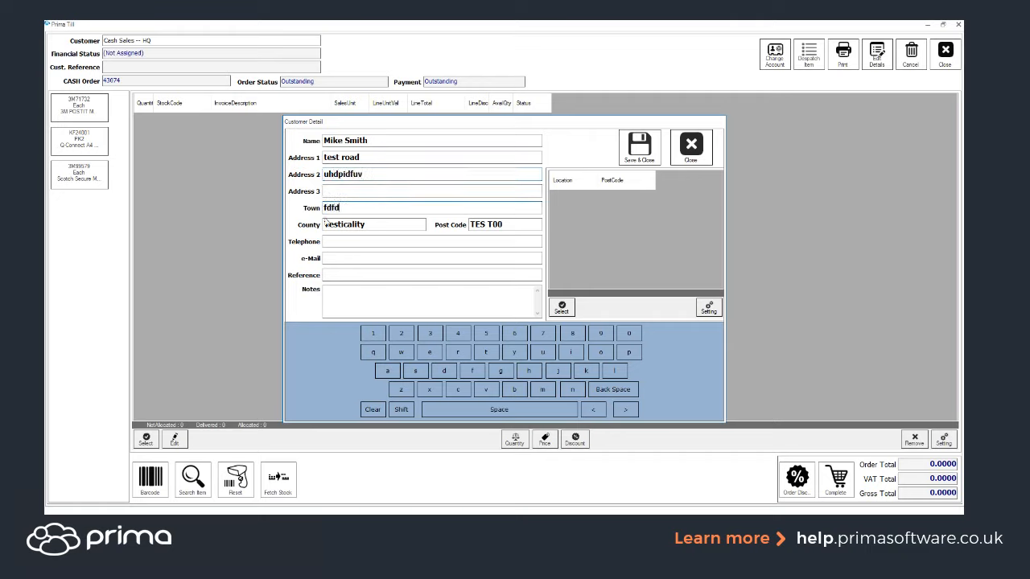
pyautogui.click(516, 228)
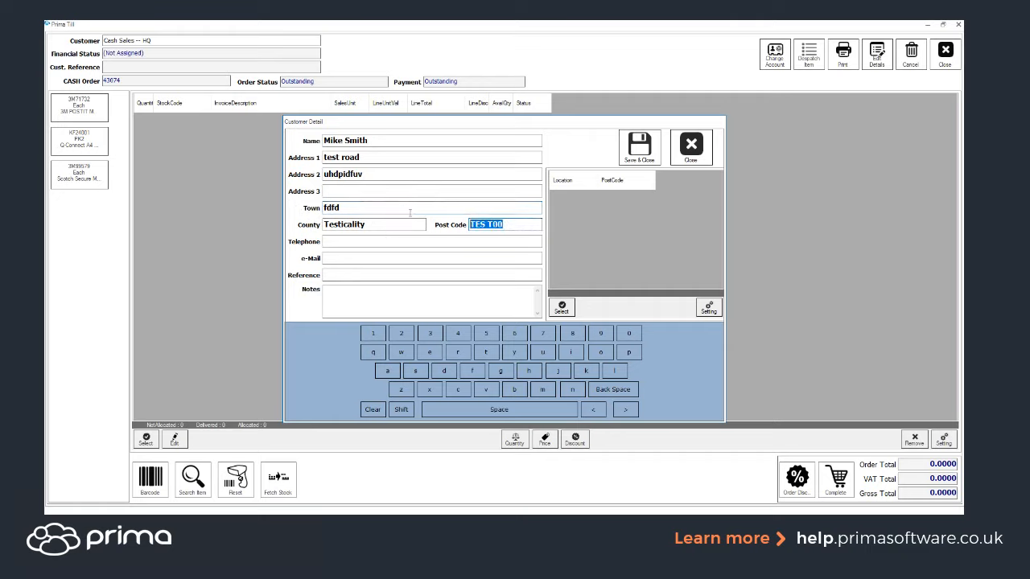
pyautogui.write('100 345')
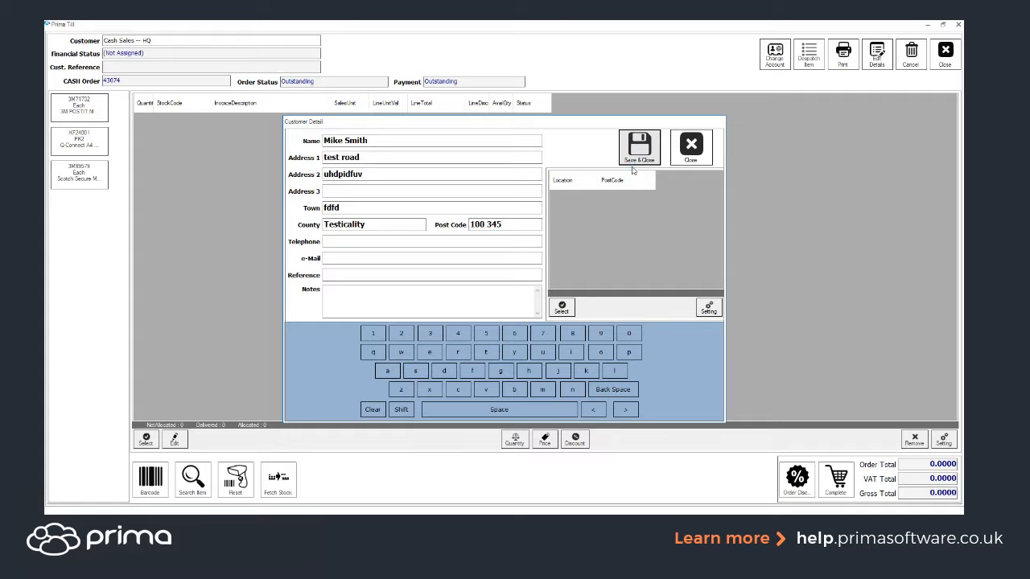
pyautogui.click(641, 163)
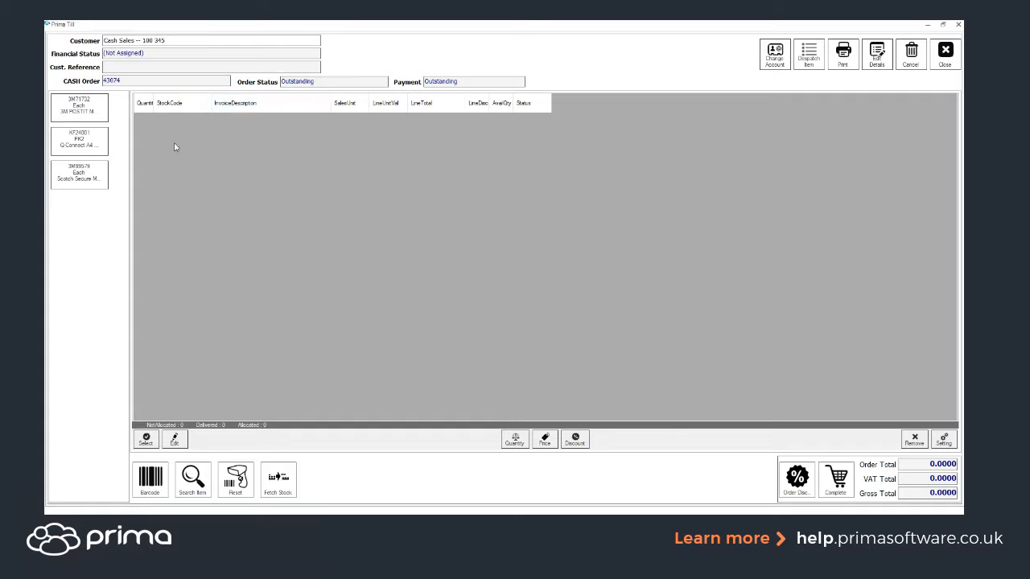
# Add items 3M71732 and KF24001 to the cash order and set the KF24001 quantity to 2
pyautogui.click(73, 115)
pyautogui.click(79, 142)
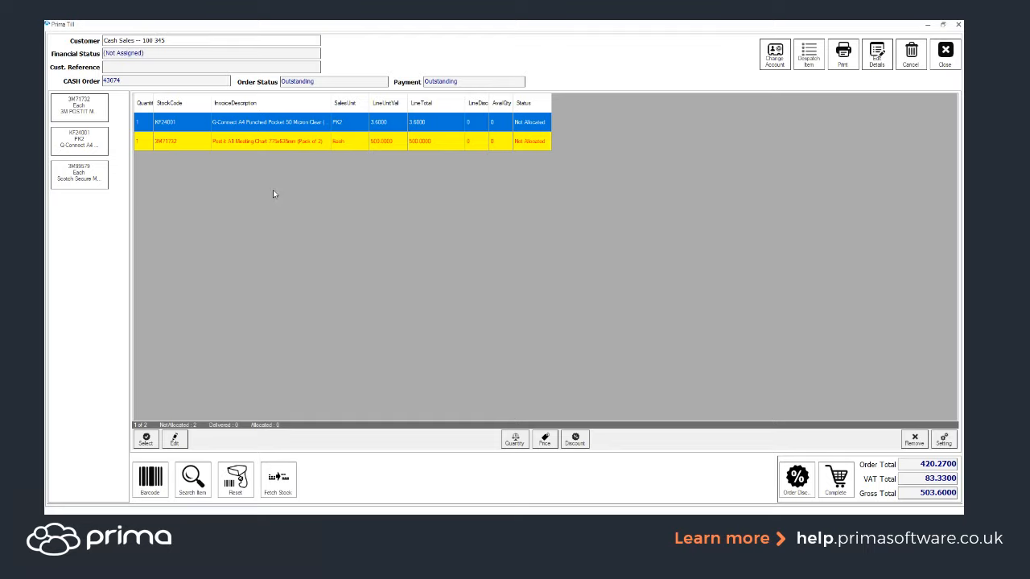
pyautogui.click(515, 440)
pyautogui.click(505, 273)
pyautogui.click(485, 348)
# Set the selling price of the KF24001 line to 3 without giving a reason and save it
pyautogui.click(545, 440)
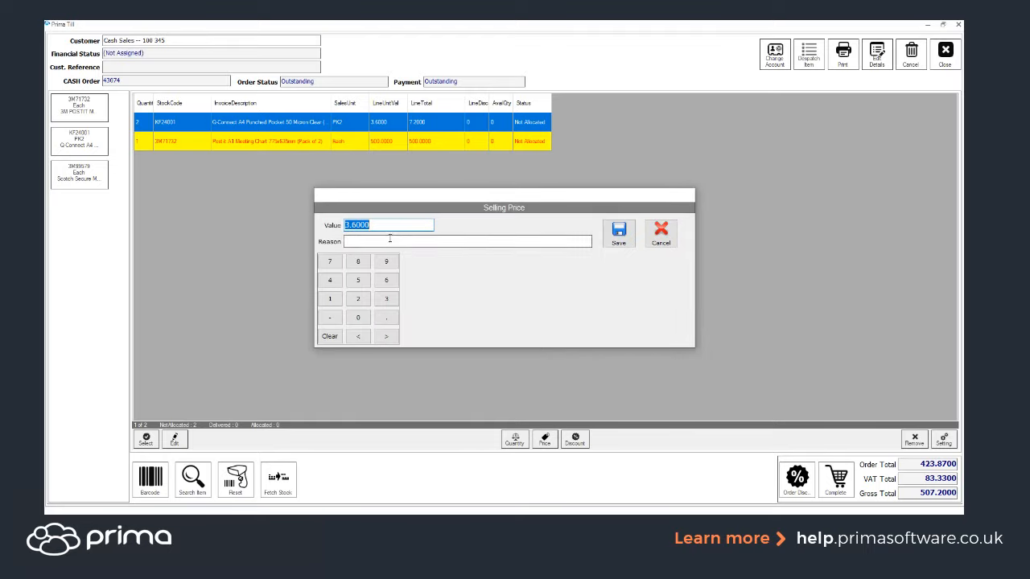
pyautogui.write('3')
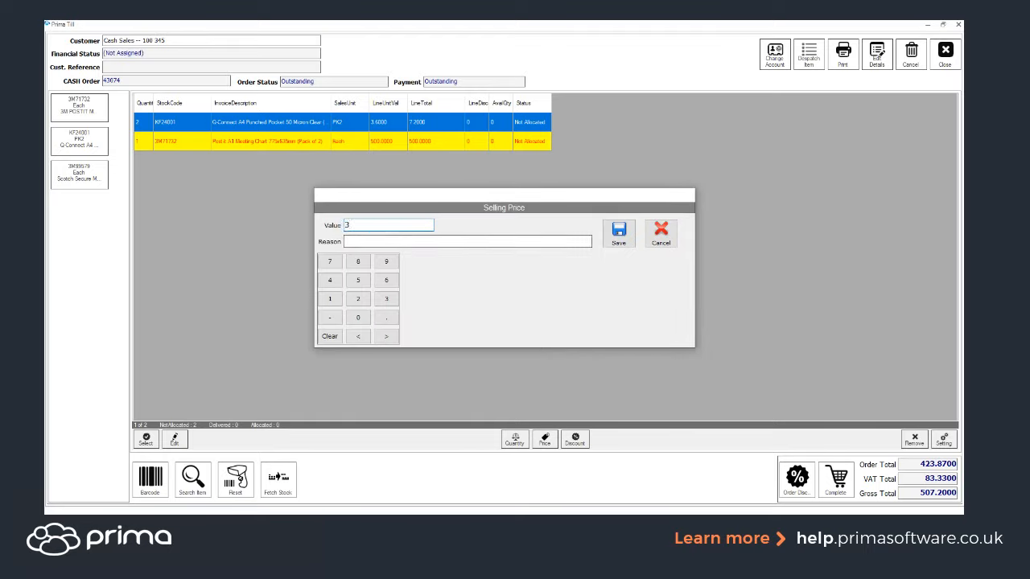
pyautogui.click(413, 240)
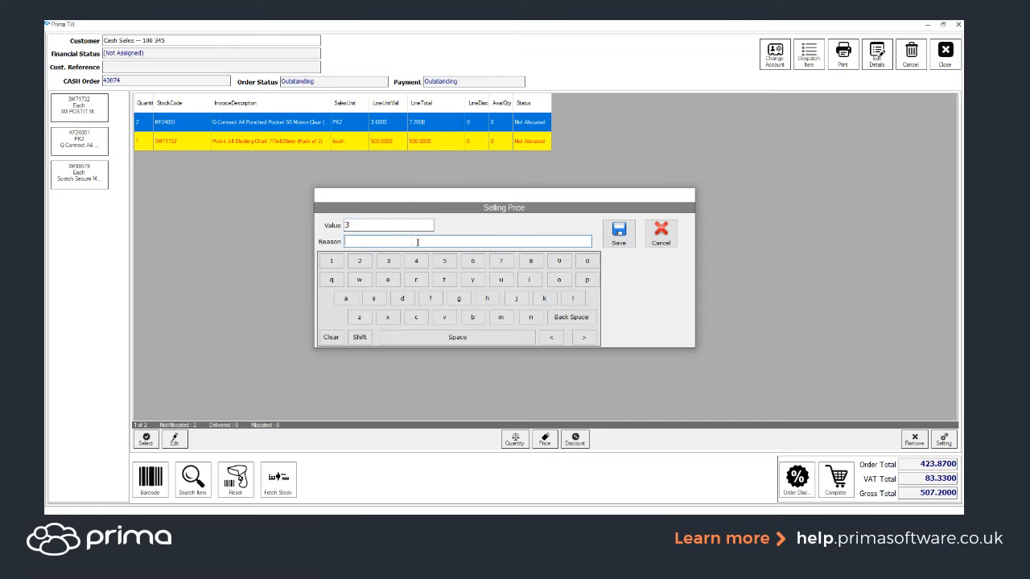
pyautogui.click(619, 232)
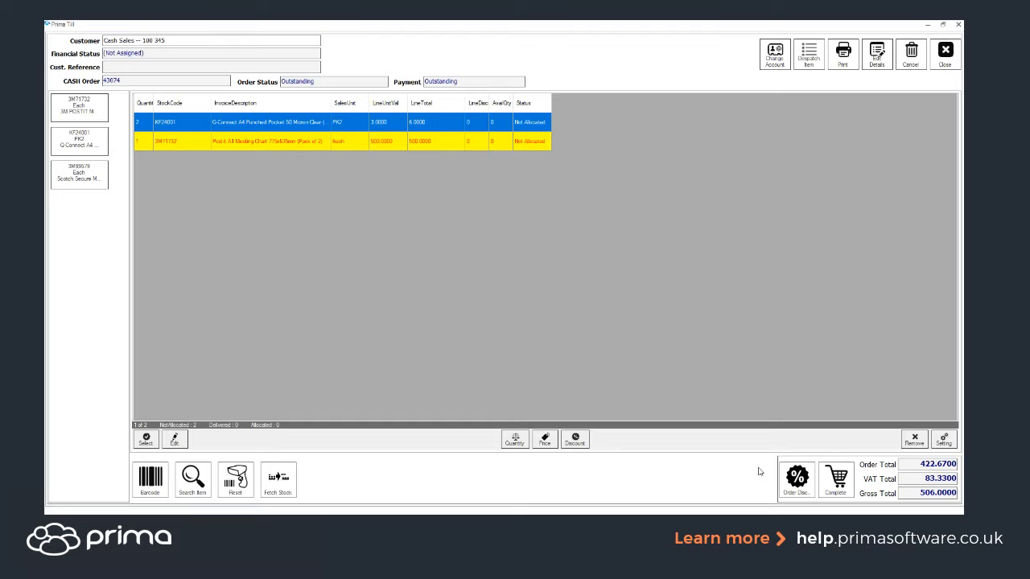
# Start completing the order, move line 3M71732 out of the stock update and back in, and update stock for both lines
pyautogui.click(834, 487)
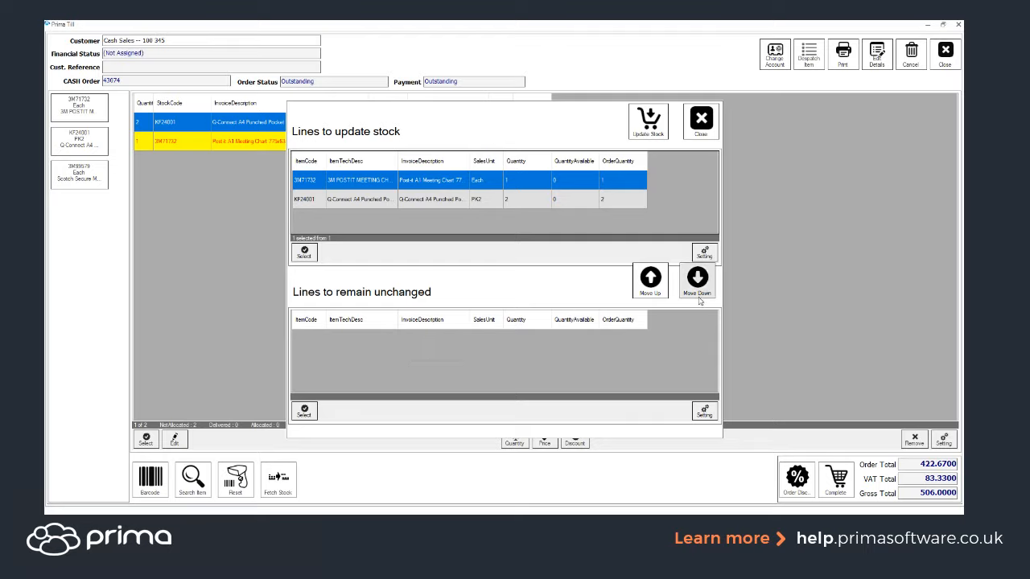
pyautogui.click(698, 278)
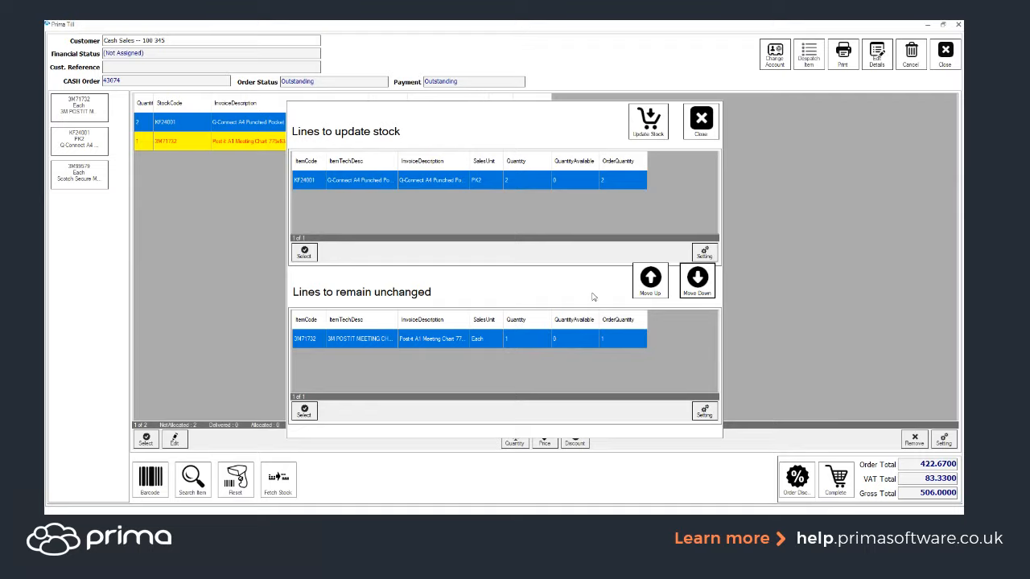
pyautogui.click(648, 279)
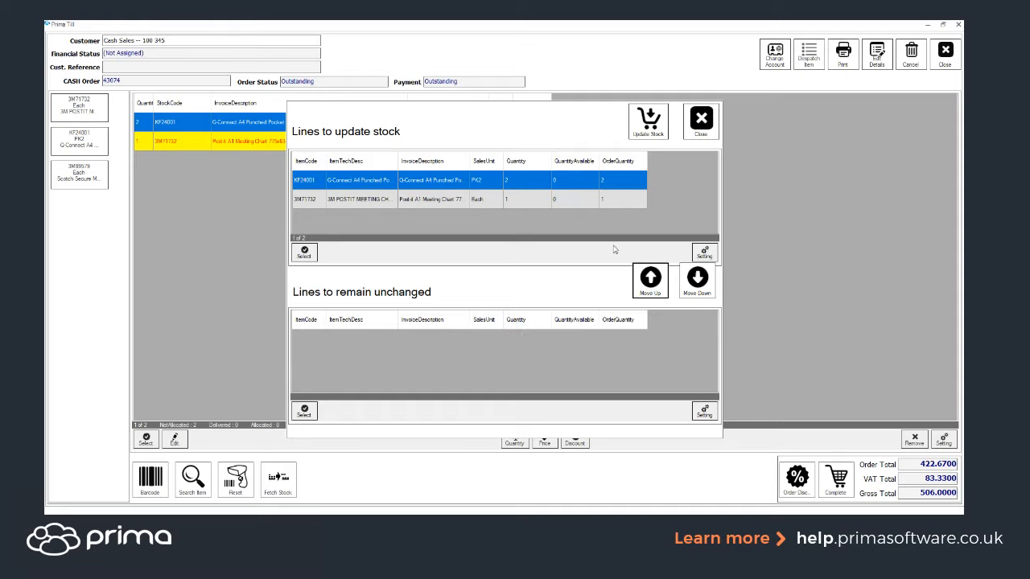
pyautogui.click(648, 121)
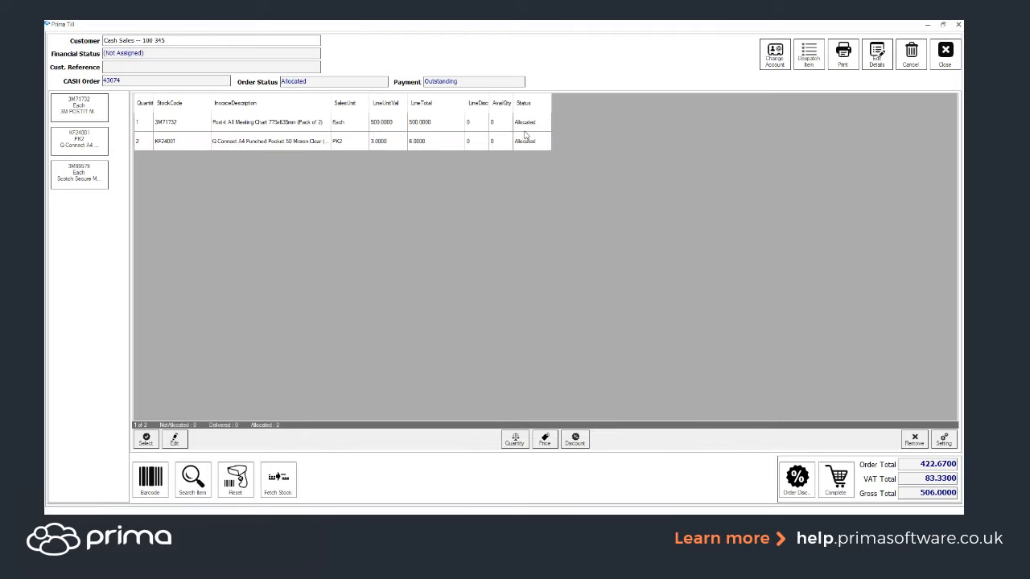
# Record a cash tender of 510 for the order, complete the payment and dismiss the change notice
pyautogui.click(837, 478)
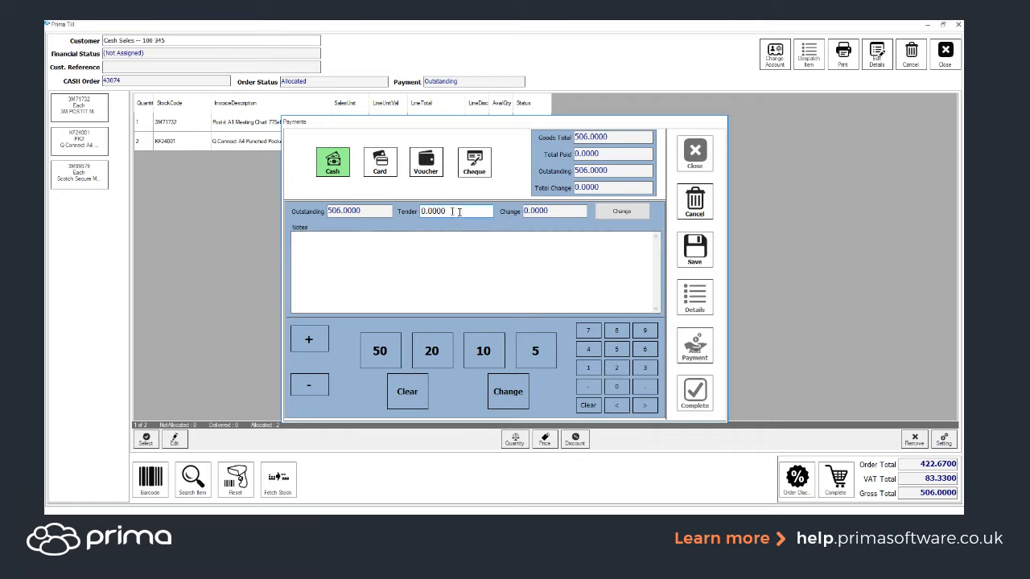
pyautogui.write('510')
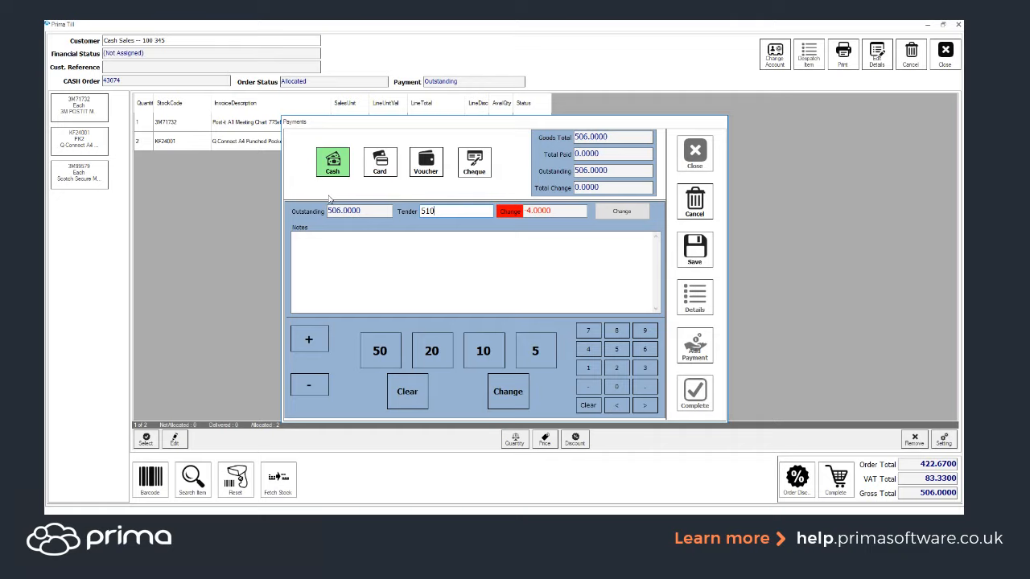
pyautogui.click(703, 256)
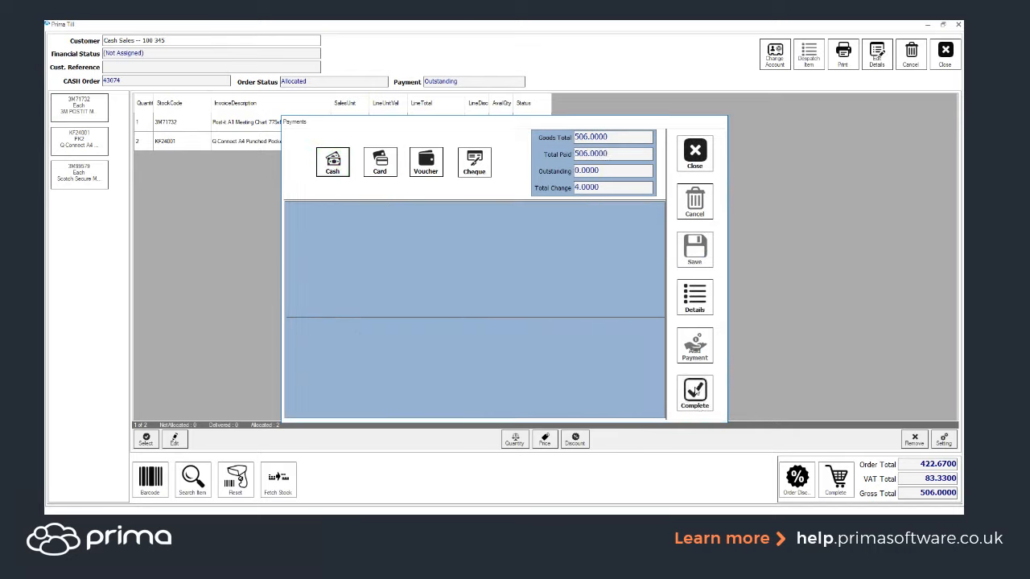
pyautogui.moveTo(602, 189); pyautogui.dragTo(548, 180)
pyautogui.click(694, 392)
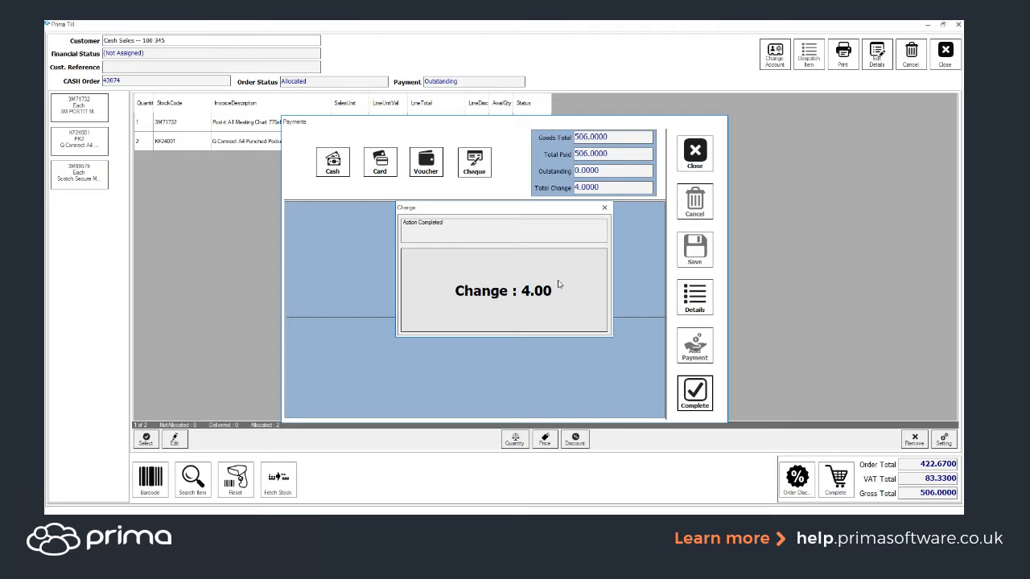
pyautogui.click(559, 284)
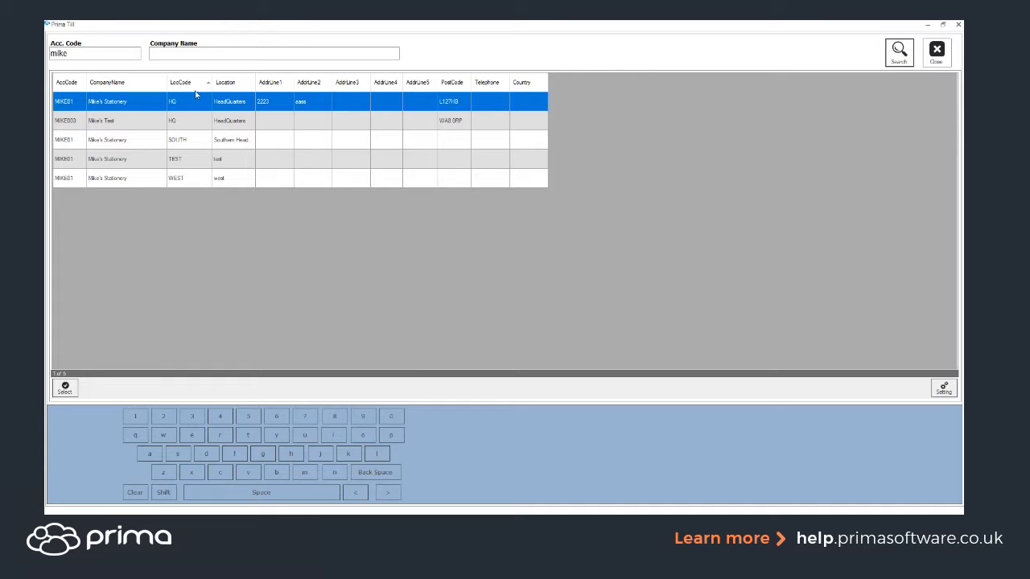
# Choose the HeadQuarters (HQ) location of Mike's Stationery from the account search results
pyautogui.doubleClick(184, 103)
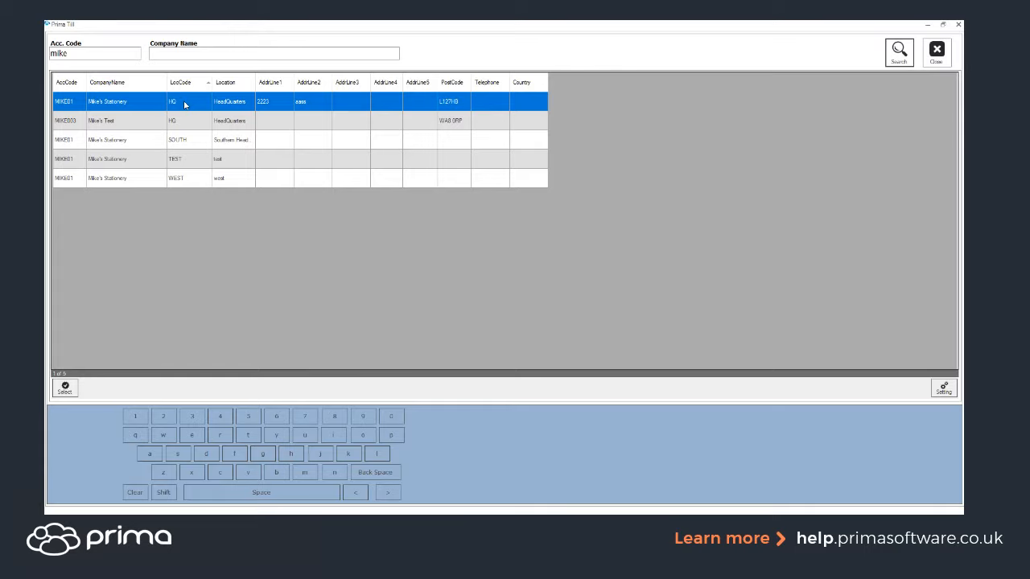